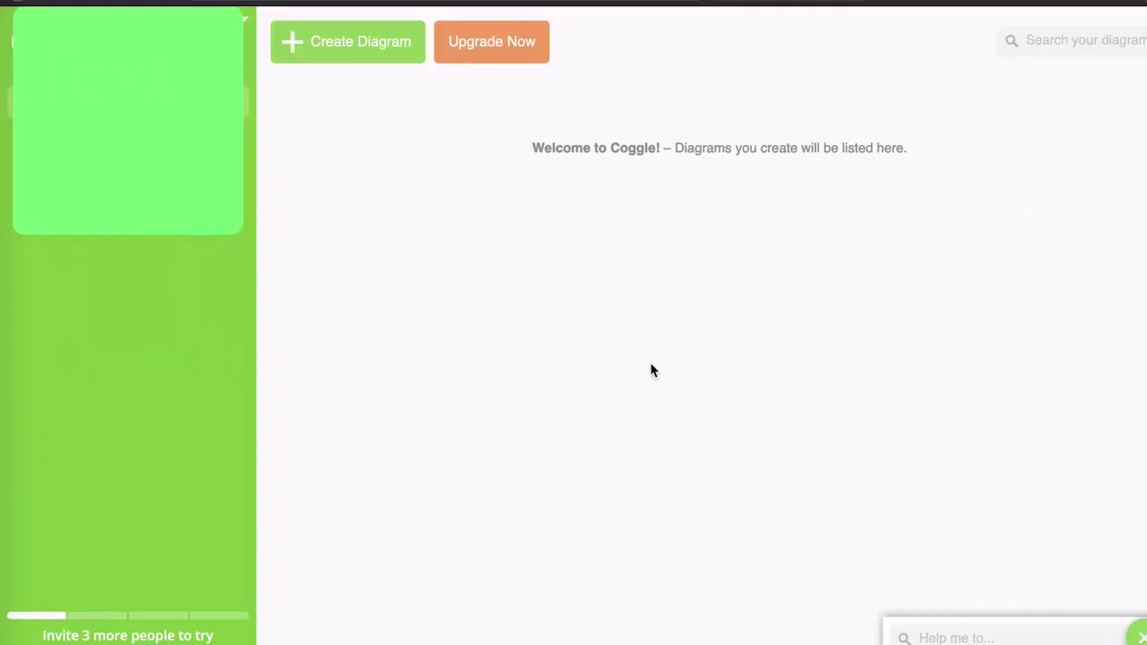
- Create a new blank diagram and hide the Work With Others tip
click(364, 53)
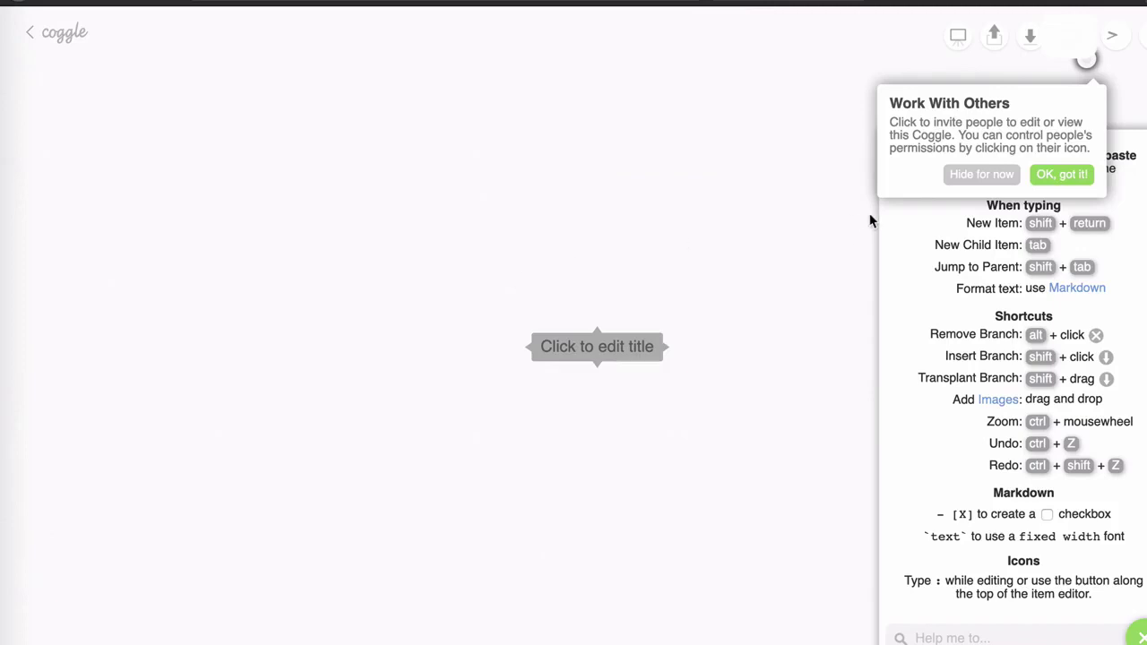
click(970, 175)
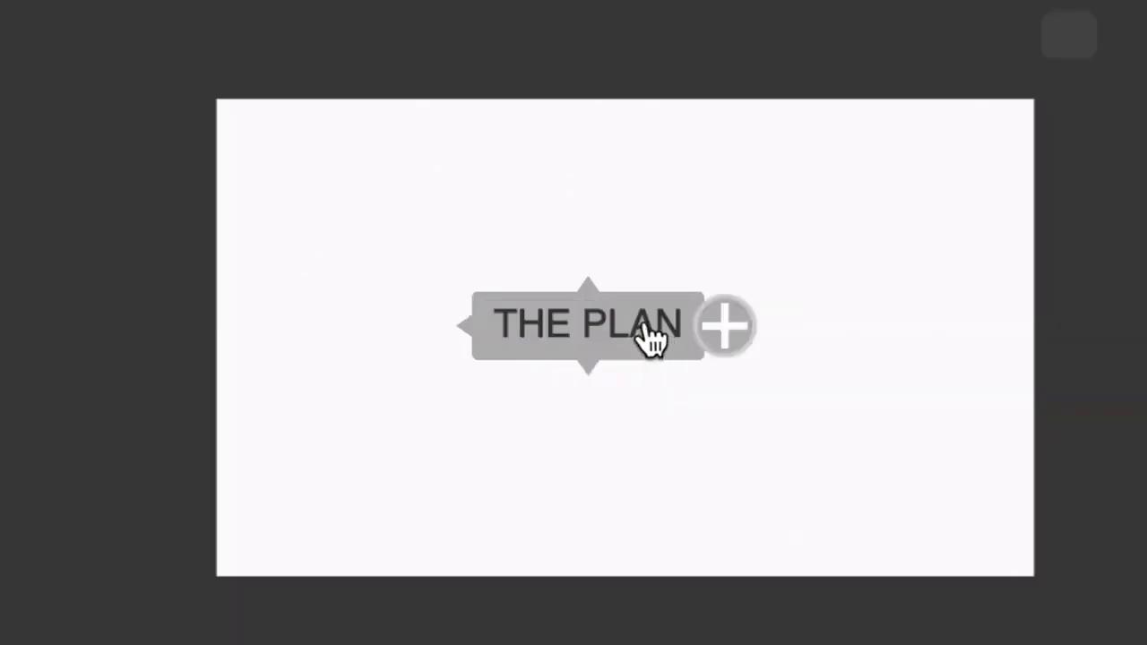
- Reopen the central THE PLAN title for editing
double_click(652, 341)
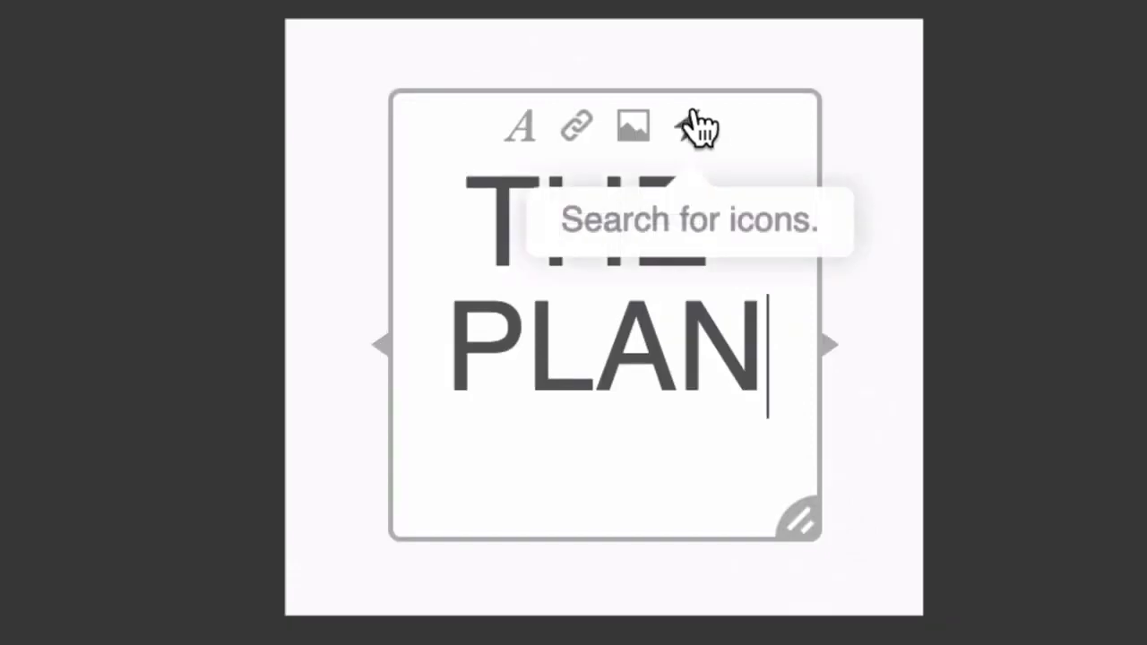
- Bring up the title's emoji list and scroll down toward the :recycle: emoji
click(696, 132)
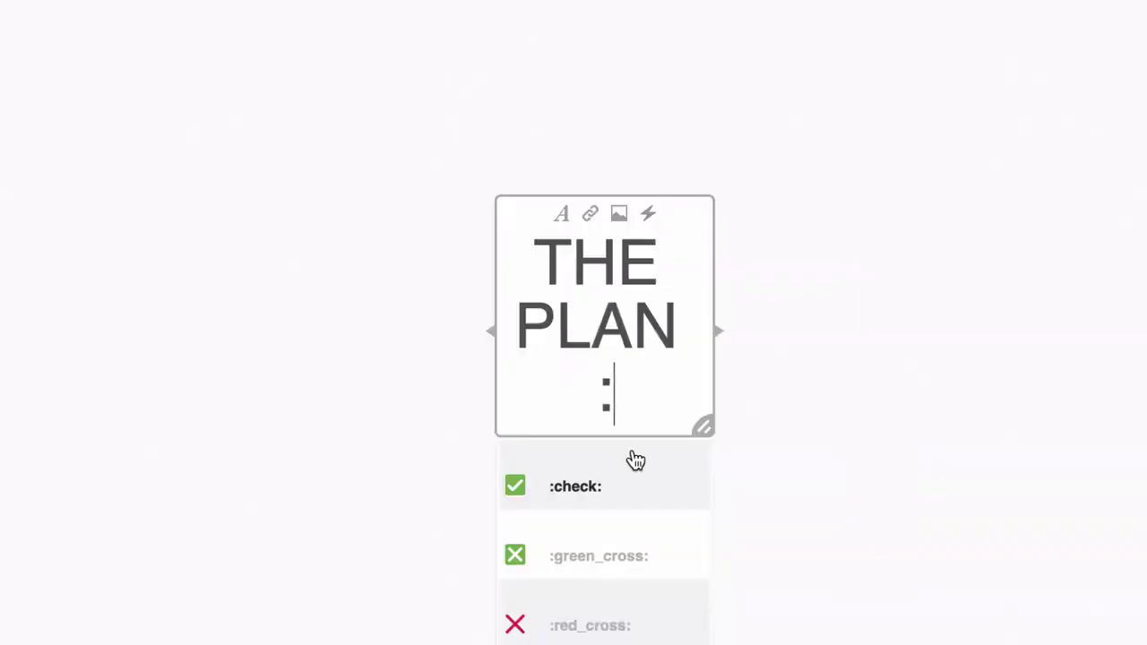
scroll(632, 458, down, 9)
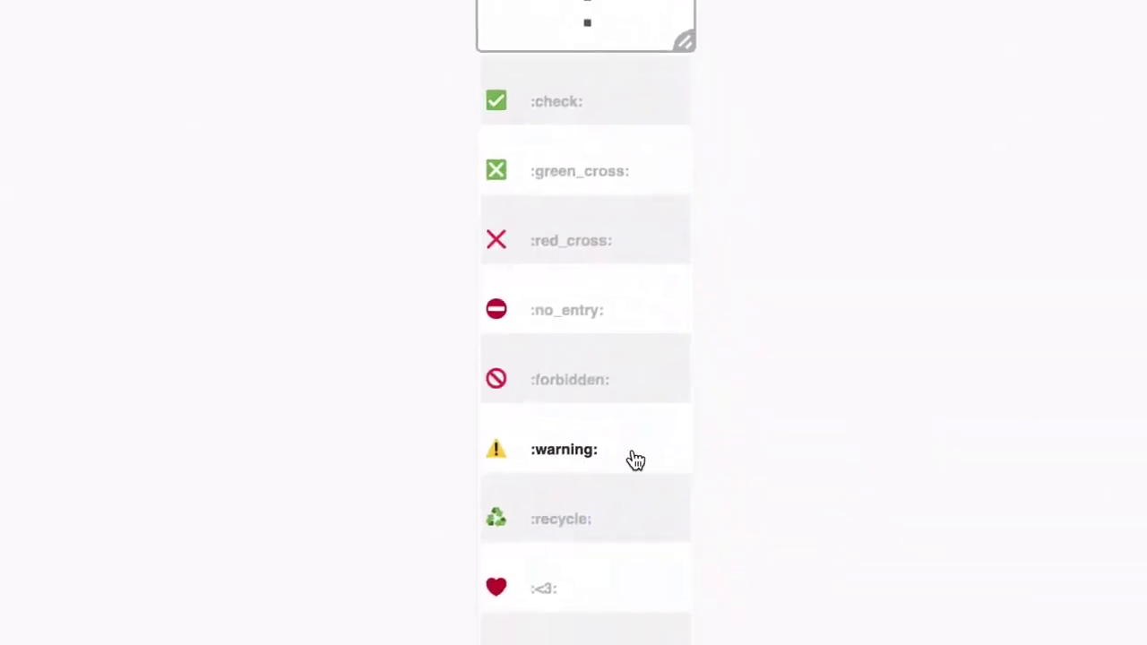
scroll(635, 460, down, 3)
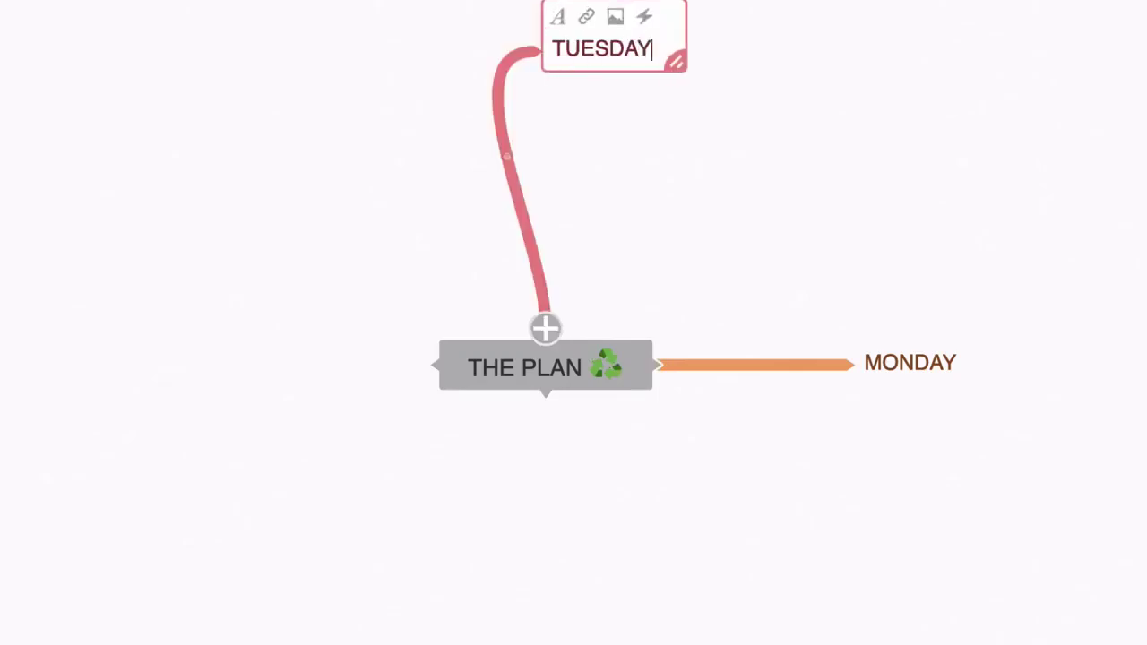
- Finish the TUESDAY branch and add a WEDNESDAY branch off THE PLAN
key(Return)
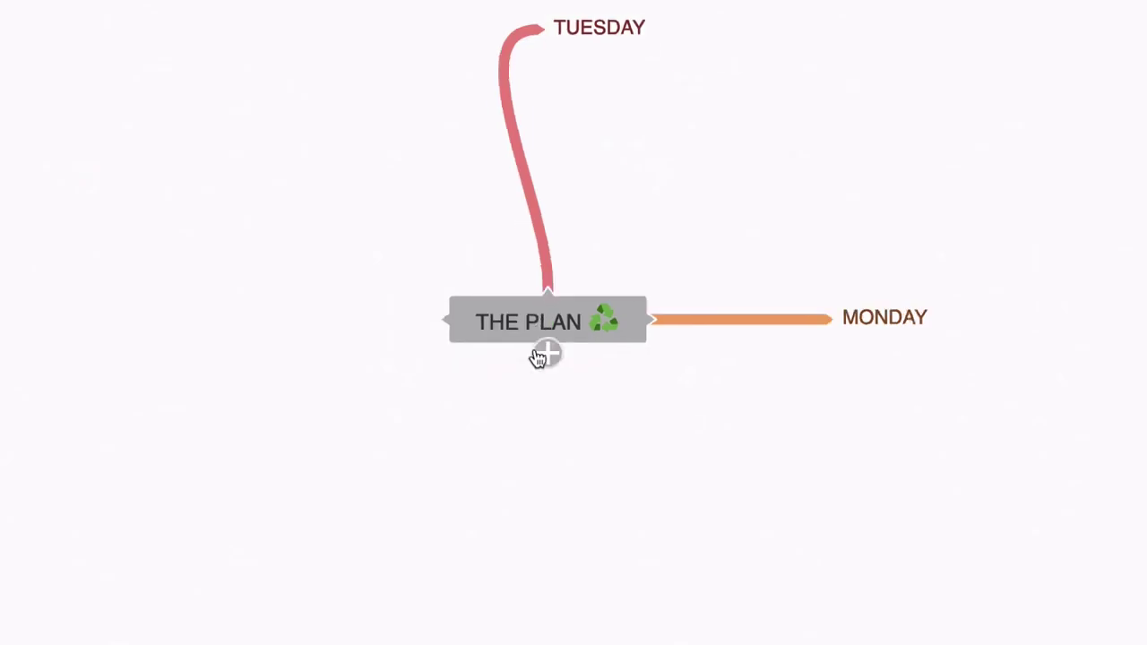
click(547, 352)
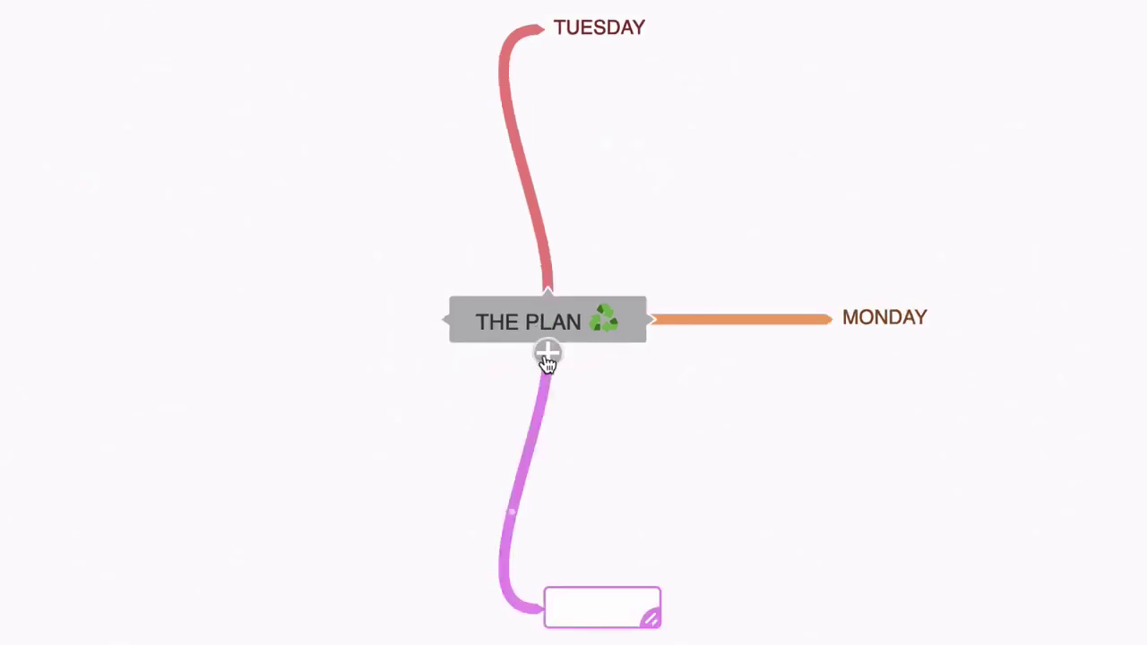
text(WEDNESDAY)
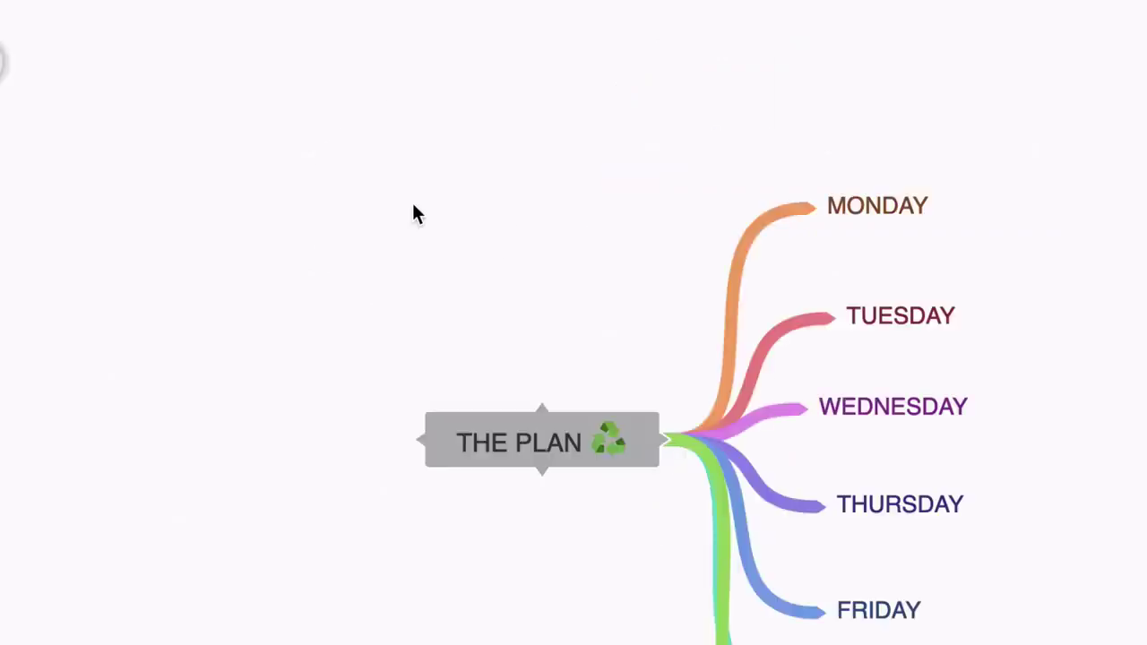
click(413, 208)
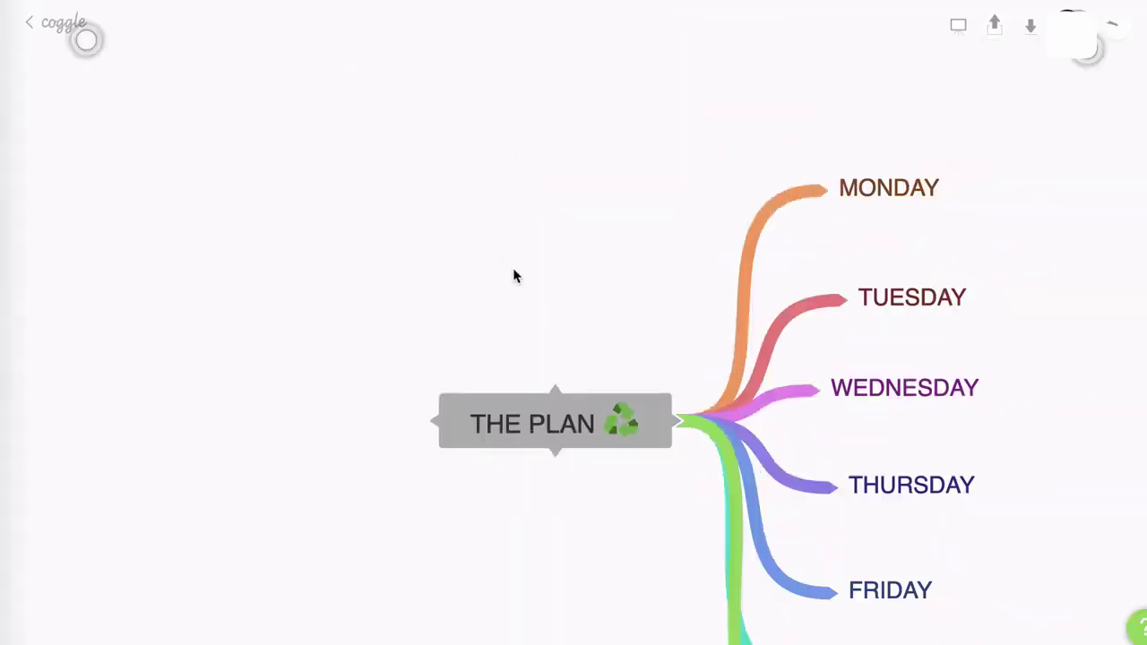
drag(513, 276, 404, 152)
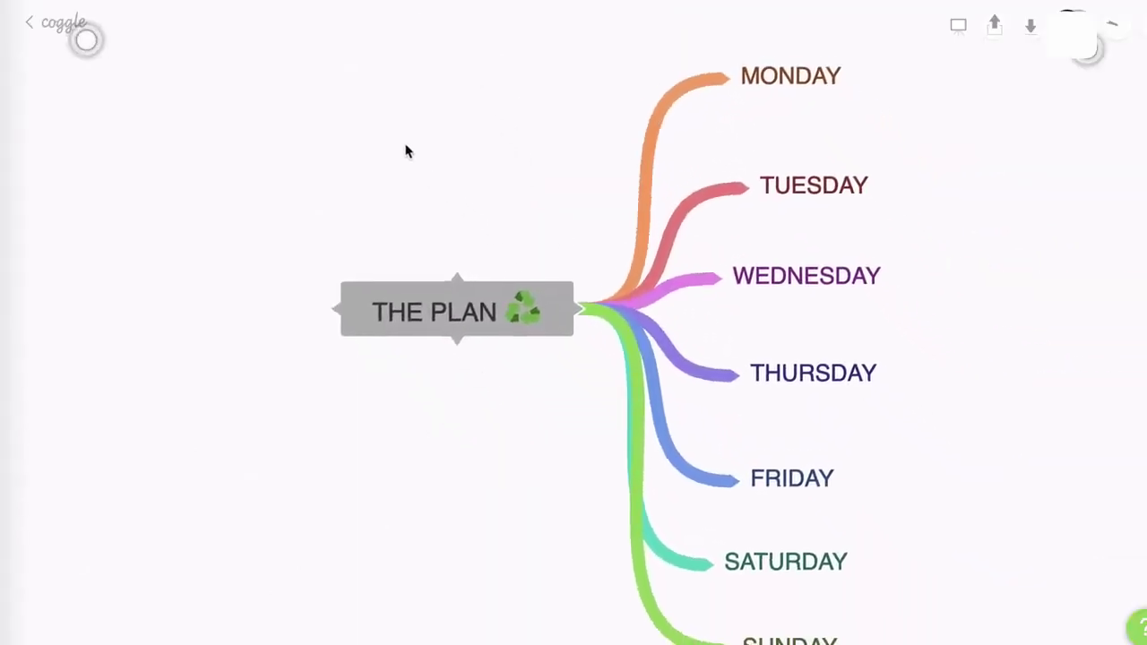
drag(452, 194, 338, 171)
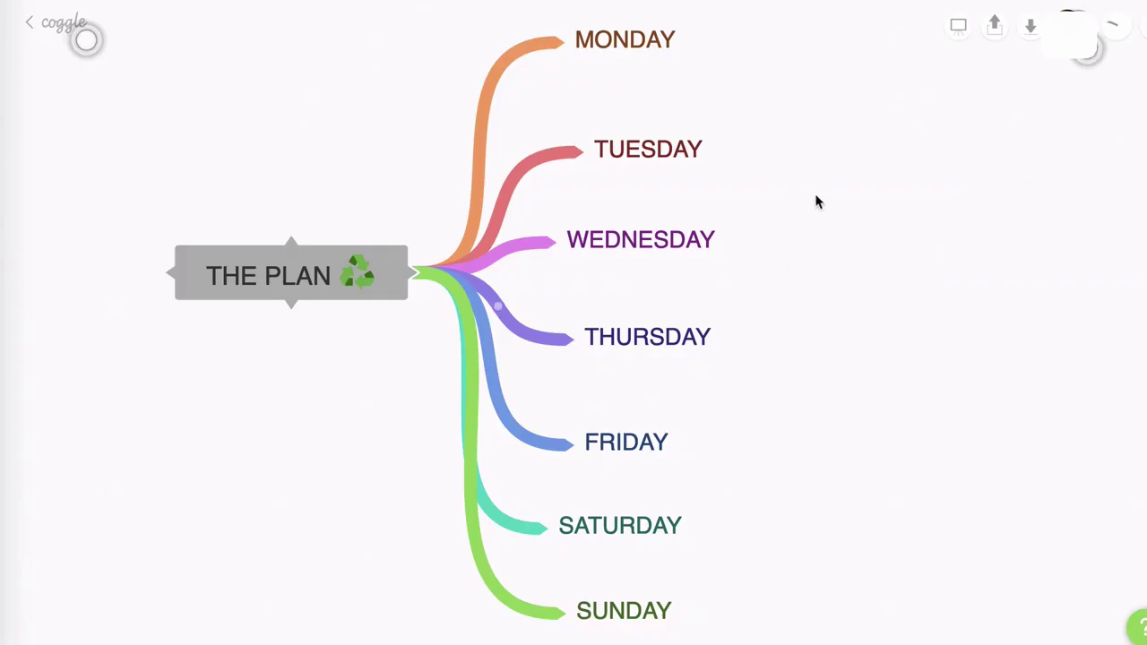
- Add a child item labelled AM under the MONDAY branch
drag(816, 200, 684, 450)
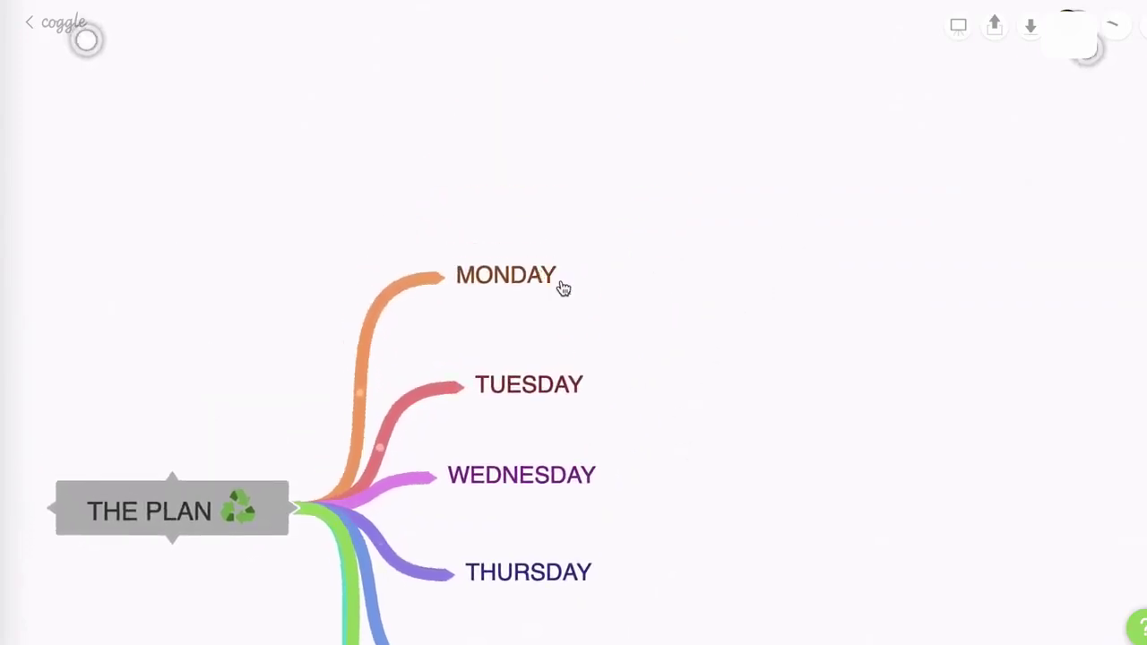
mouse_move(478, 282)
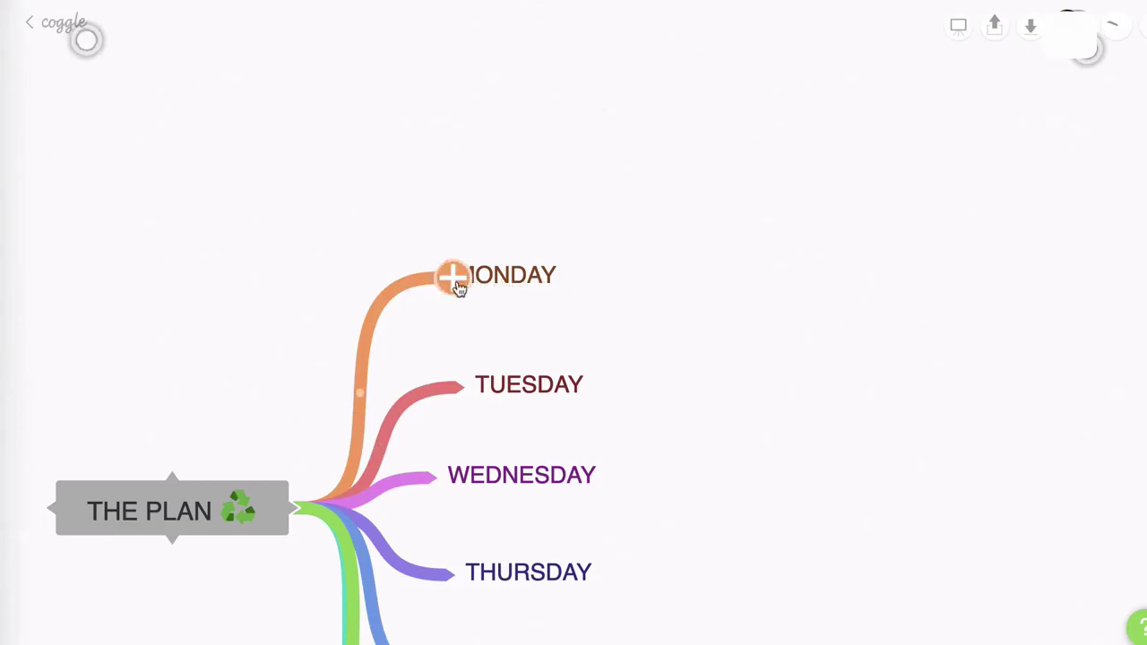
click(454, 280)
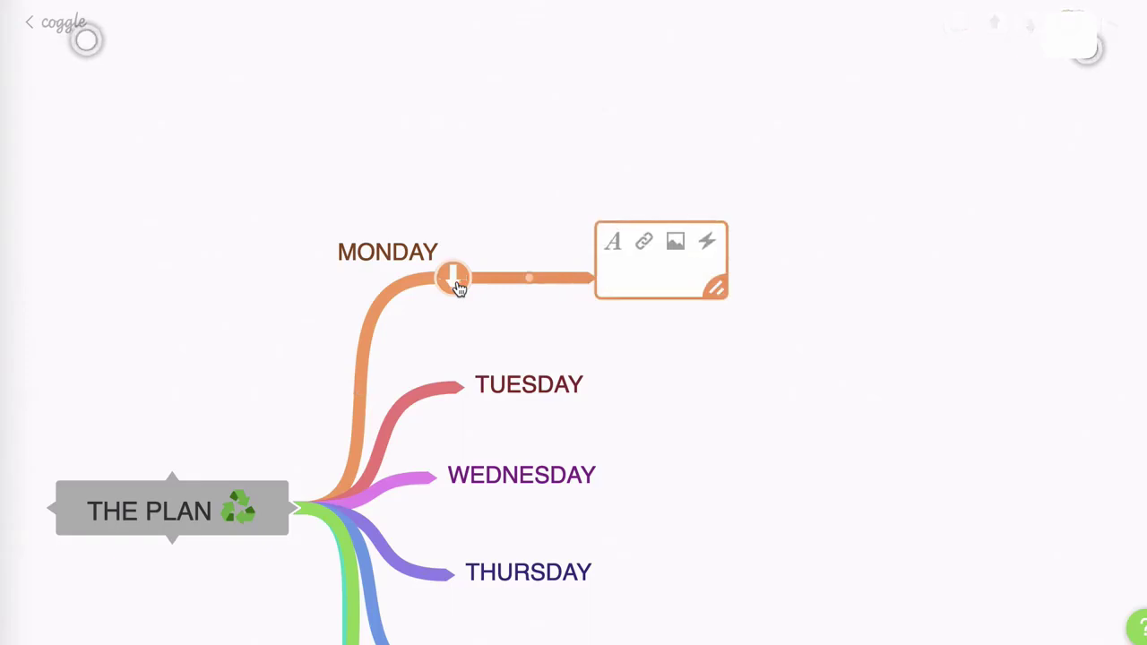
text(AM)
key(Return)
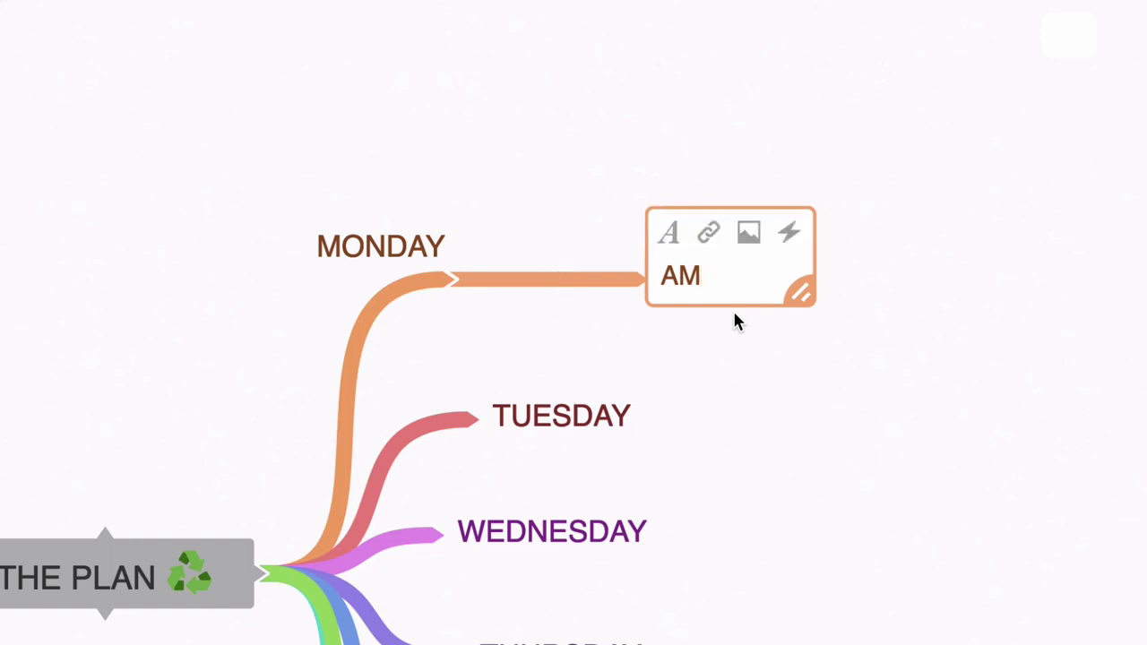
- Start a new empty item beneath AM under MONDAY
key(Return)
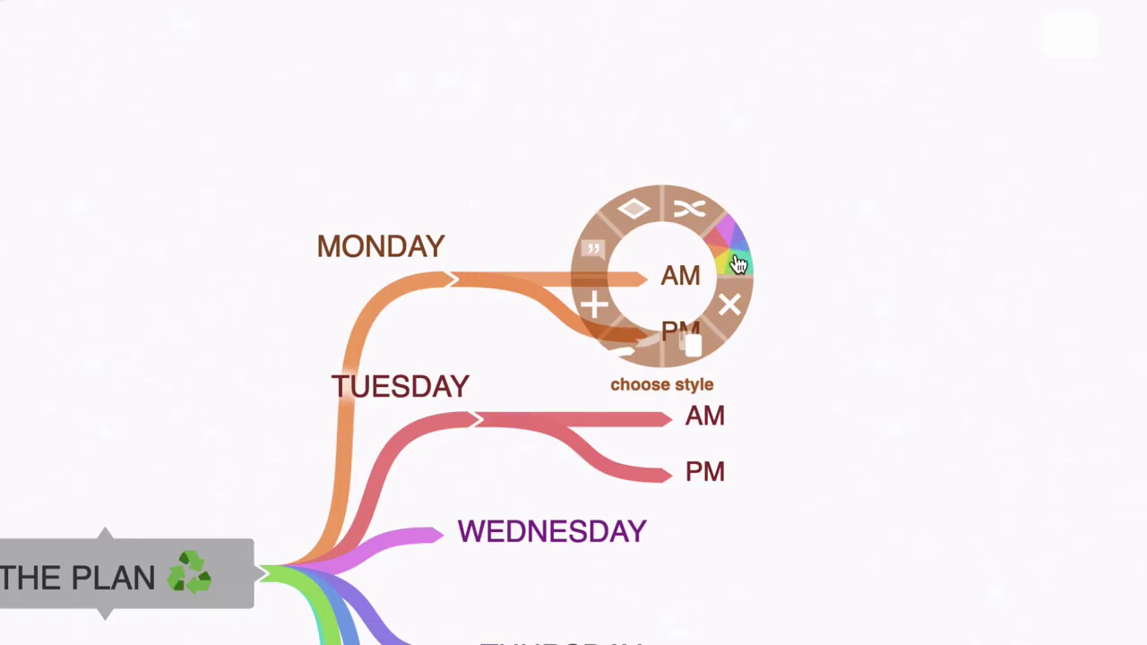
click(735, 258)
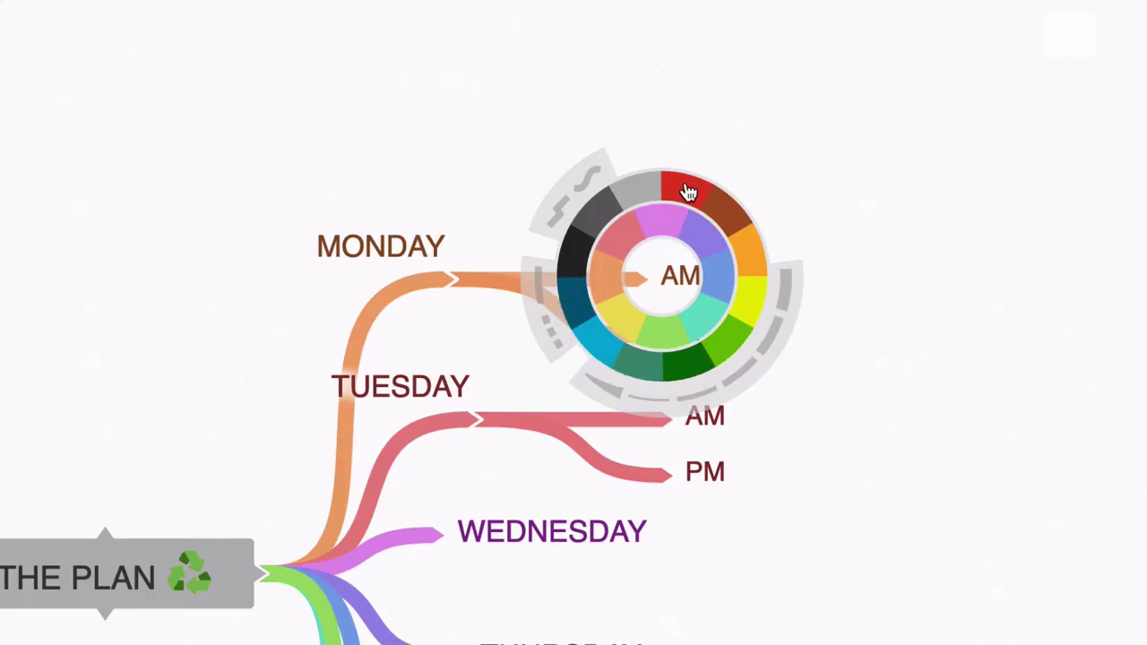
click(688, 193)
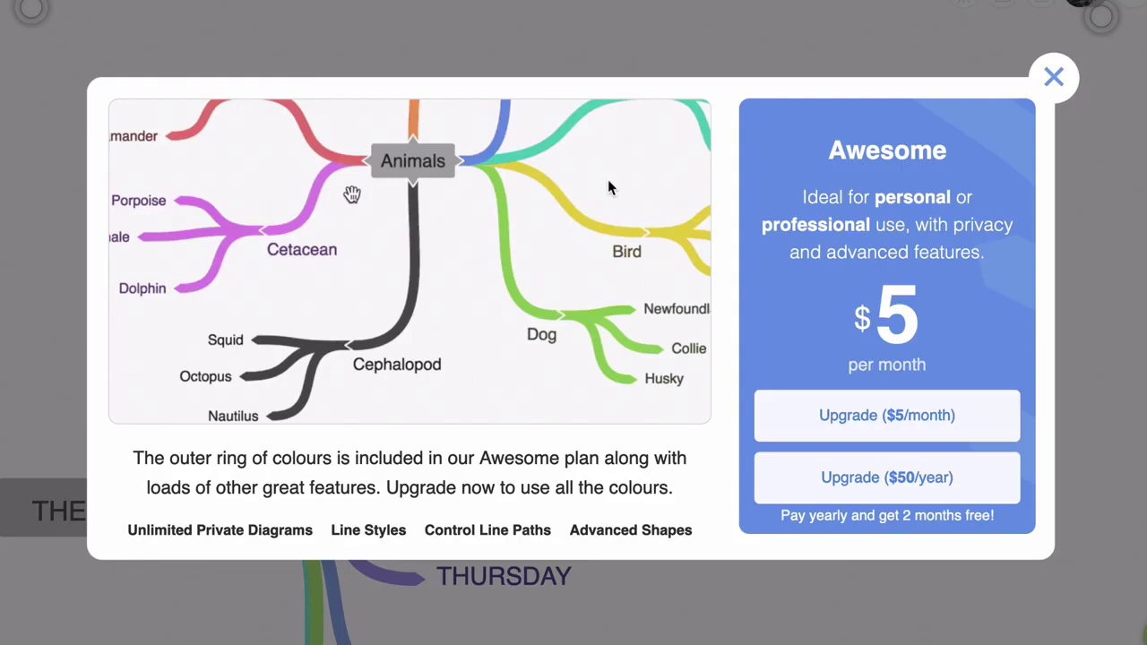
click(1055, 82)
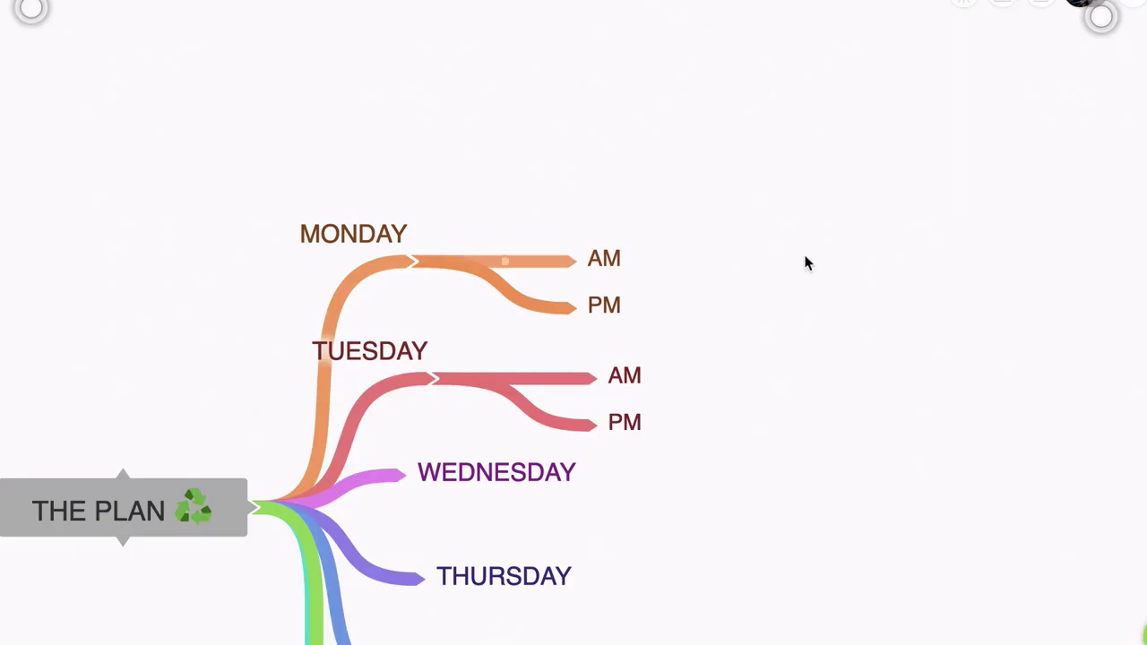
click(615, 261)
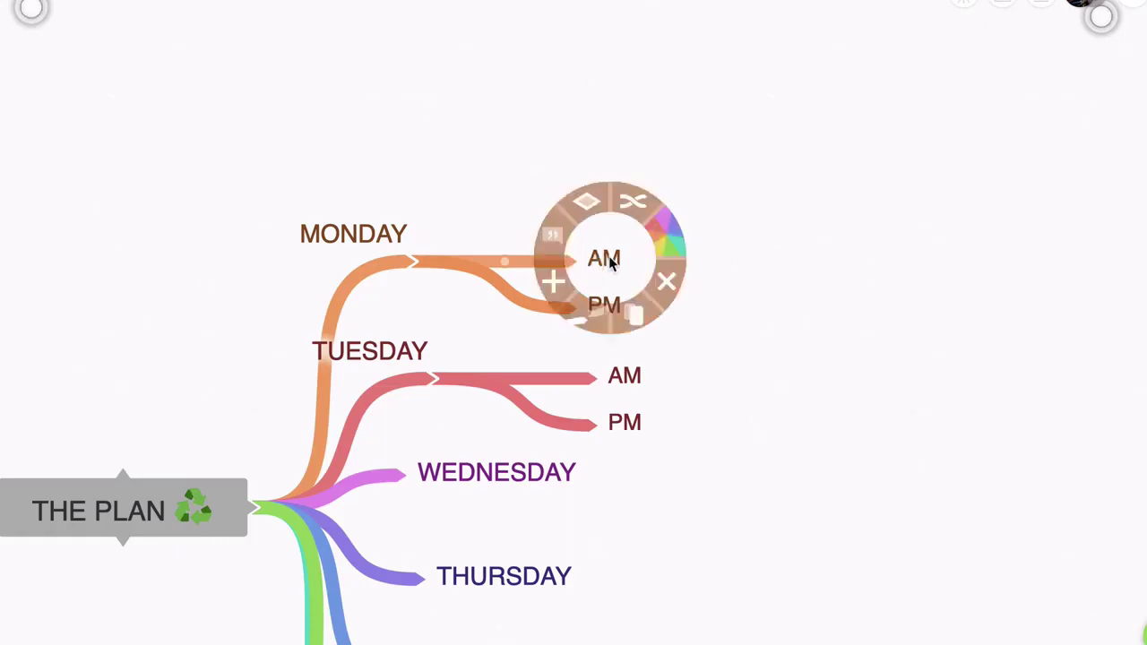
click(591, 205)
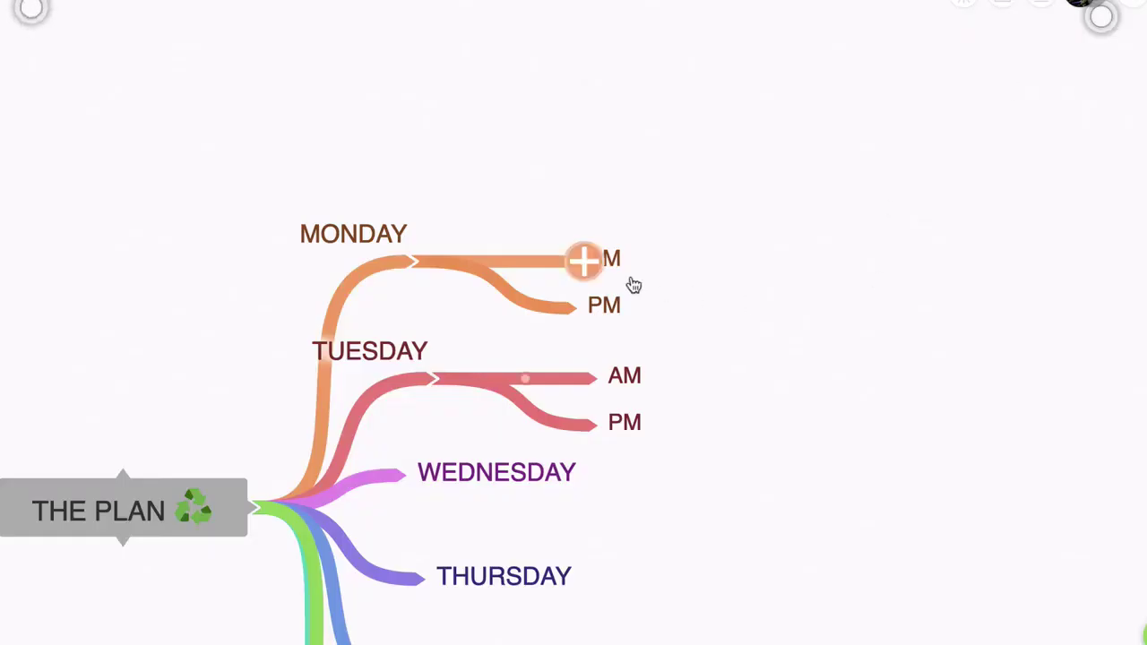
click(613, 260)
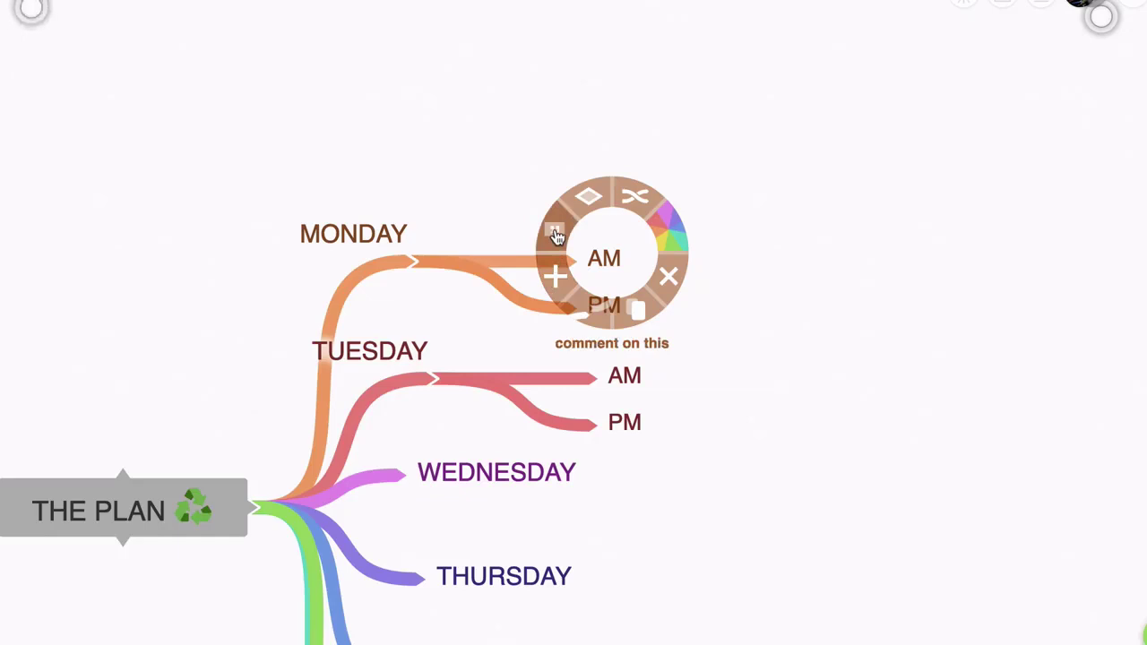
click(735, 313)
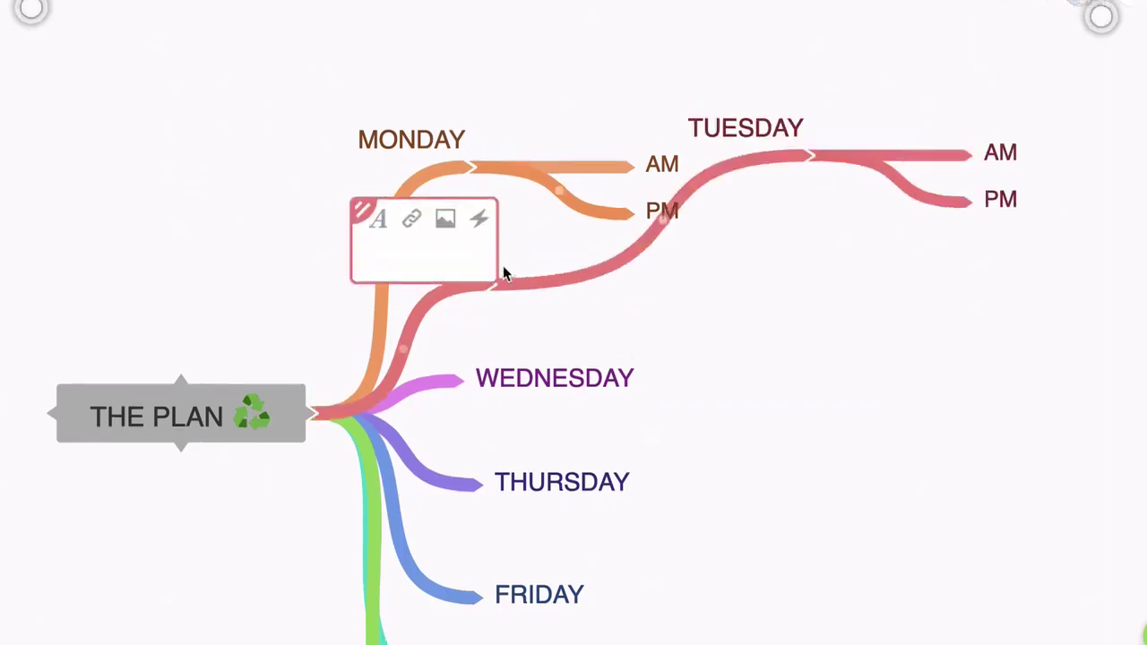
- Delete the empty unnamed node between THE PLAN and TUESDAY
click(636, 310)
mouse_move(500, 285)
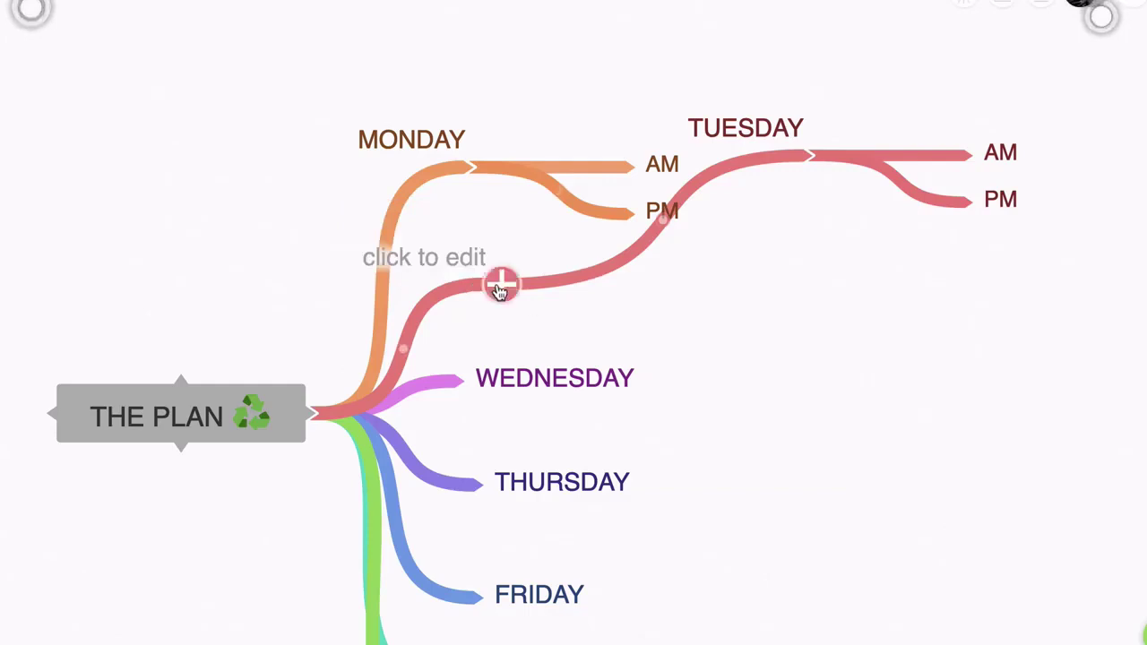
click(500, 286)
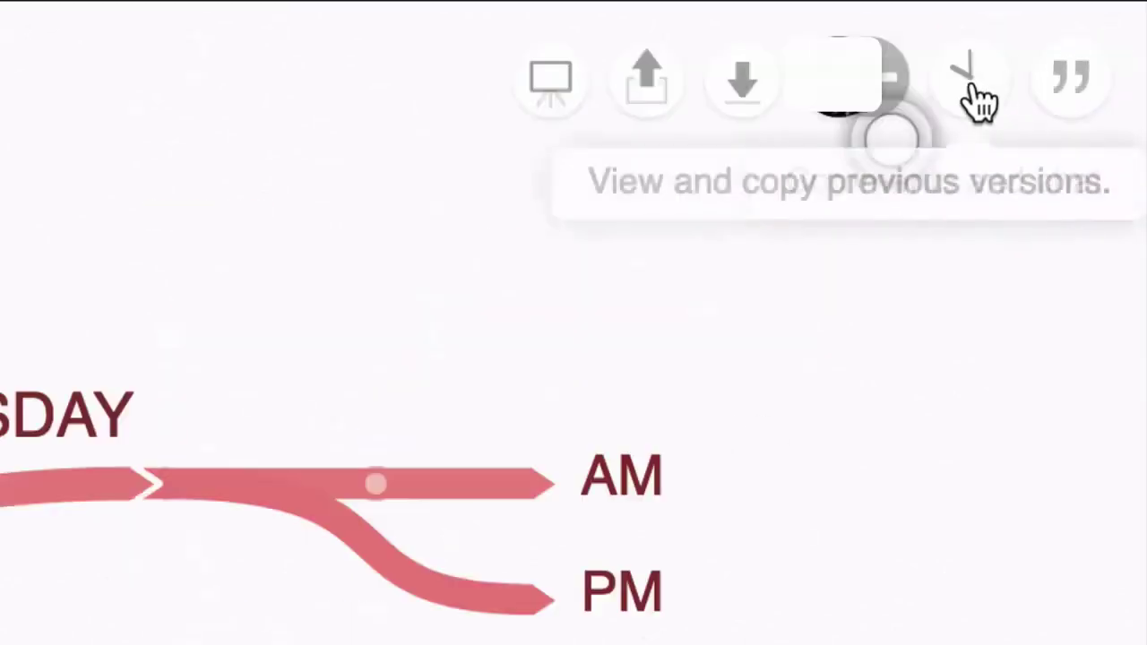
- Open version history and preview the 10, 6 and 2 minutes ago versions
click(975, 89)
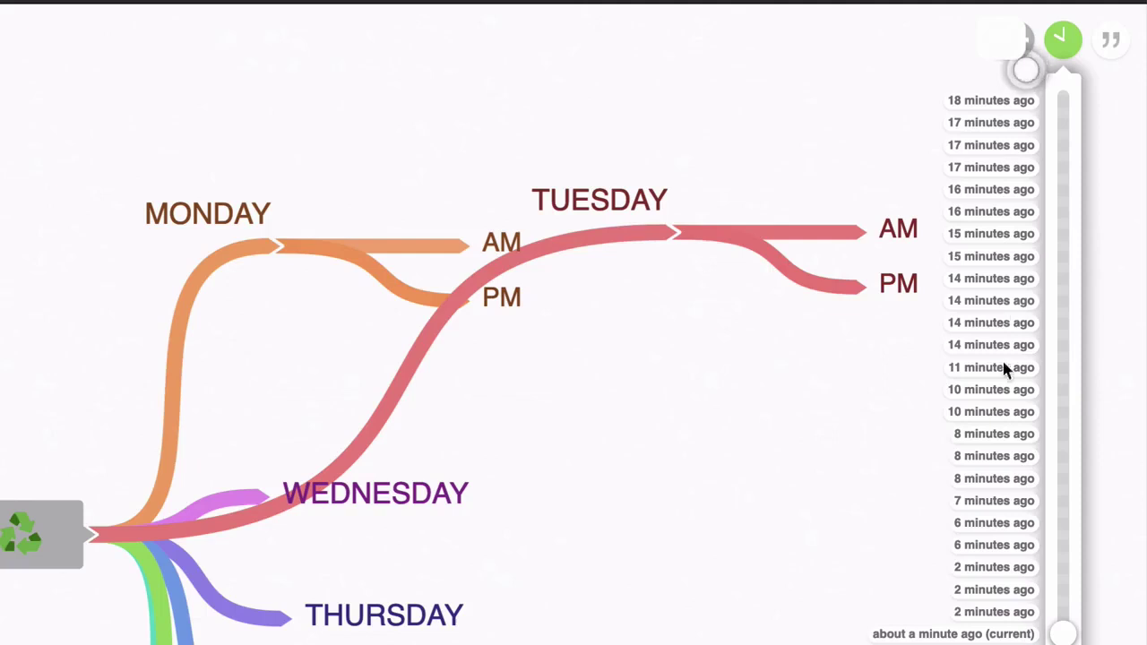
click(982, 414)
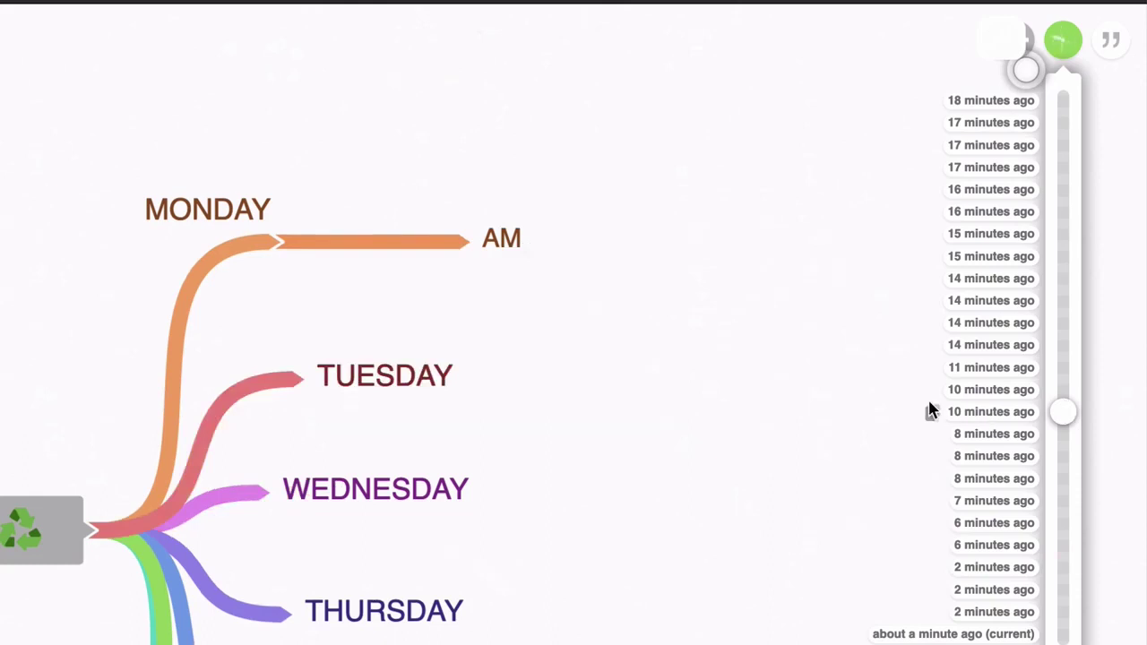
click(999, 527)
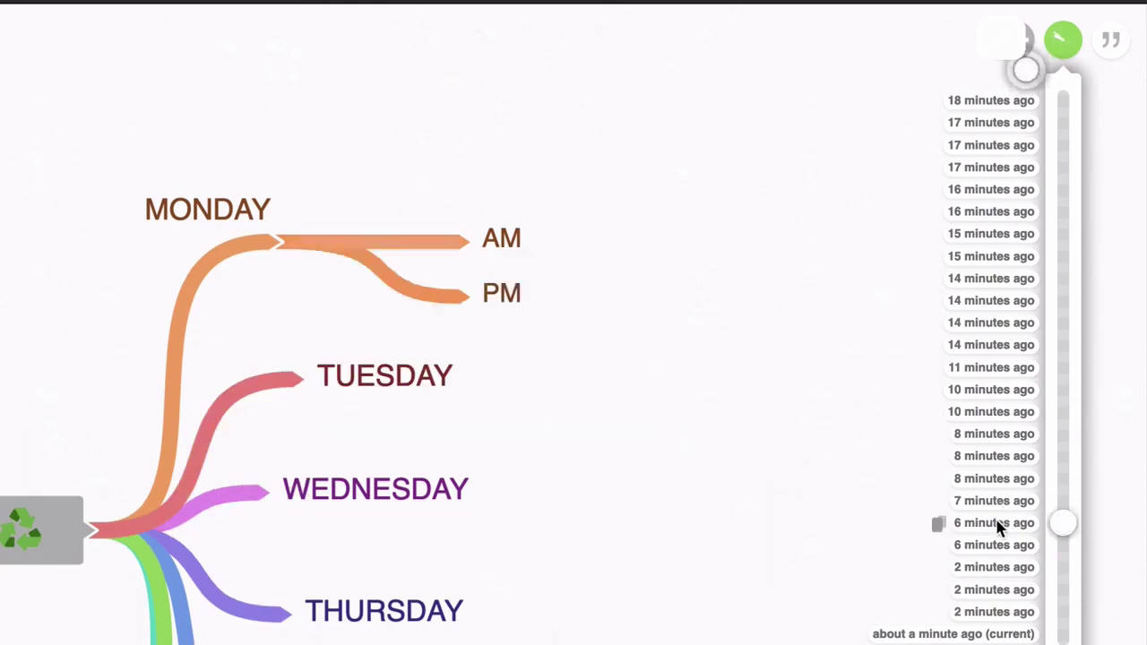
click(1004, 567)
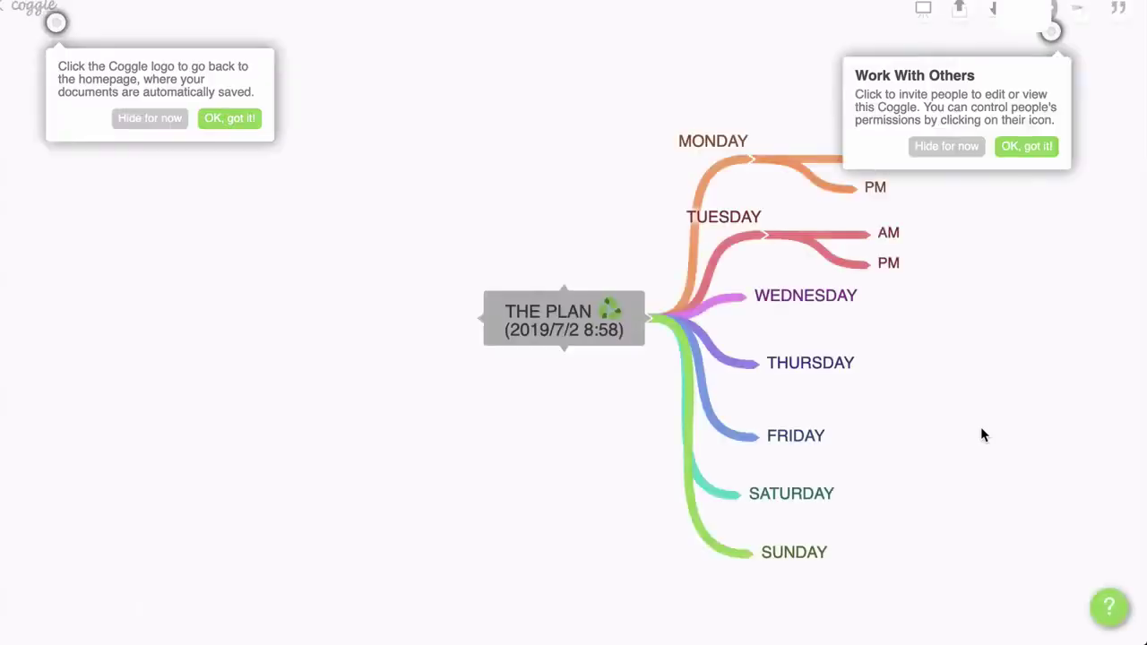
- Pan the copied map left and dismiss the homepage and work-with-others tips
drag(981, 380, 748, 377)
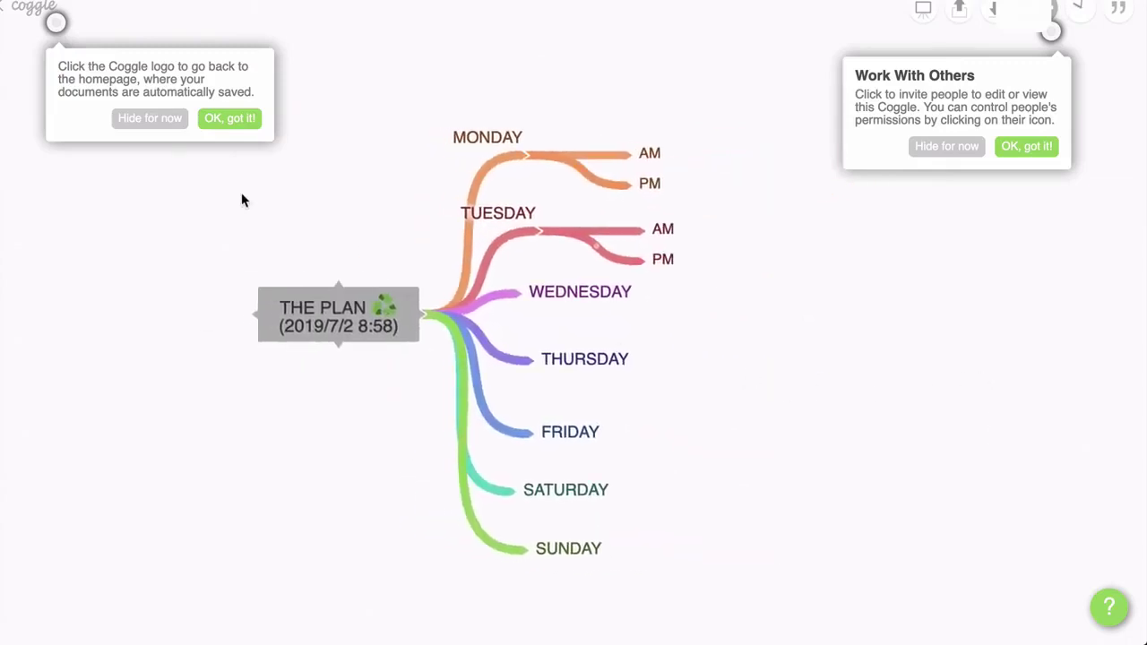
click(130, 119)
click(916, 146)
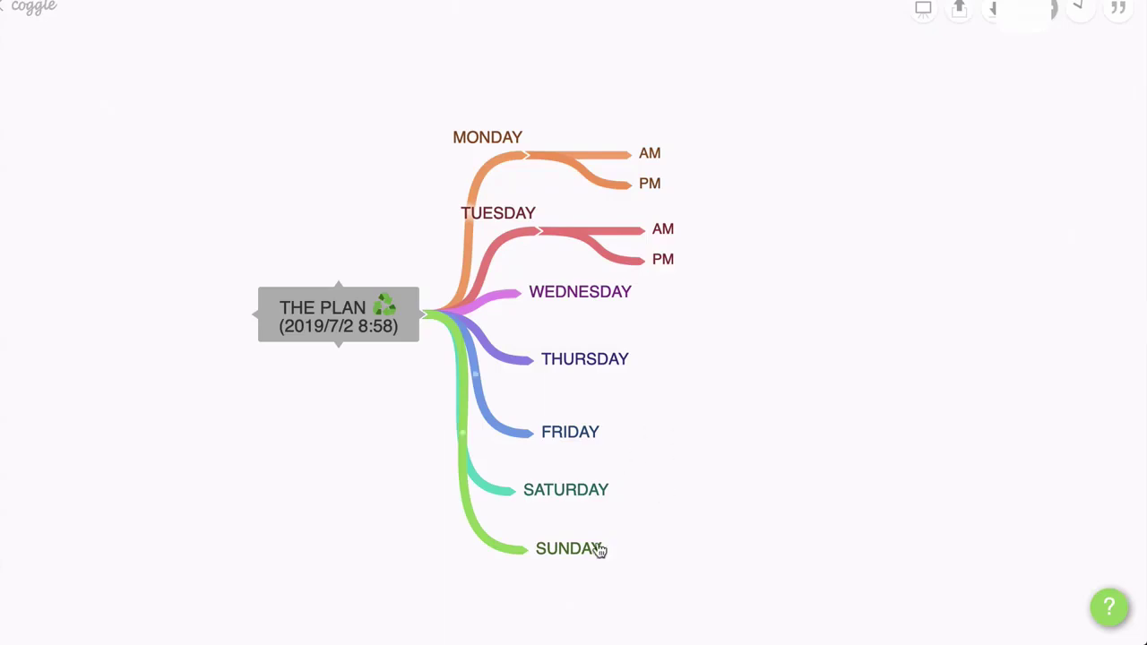
- Use SUNDAY's action ring to drag the branch onto THE PLAN's left side
mouse_move(568, 558)
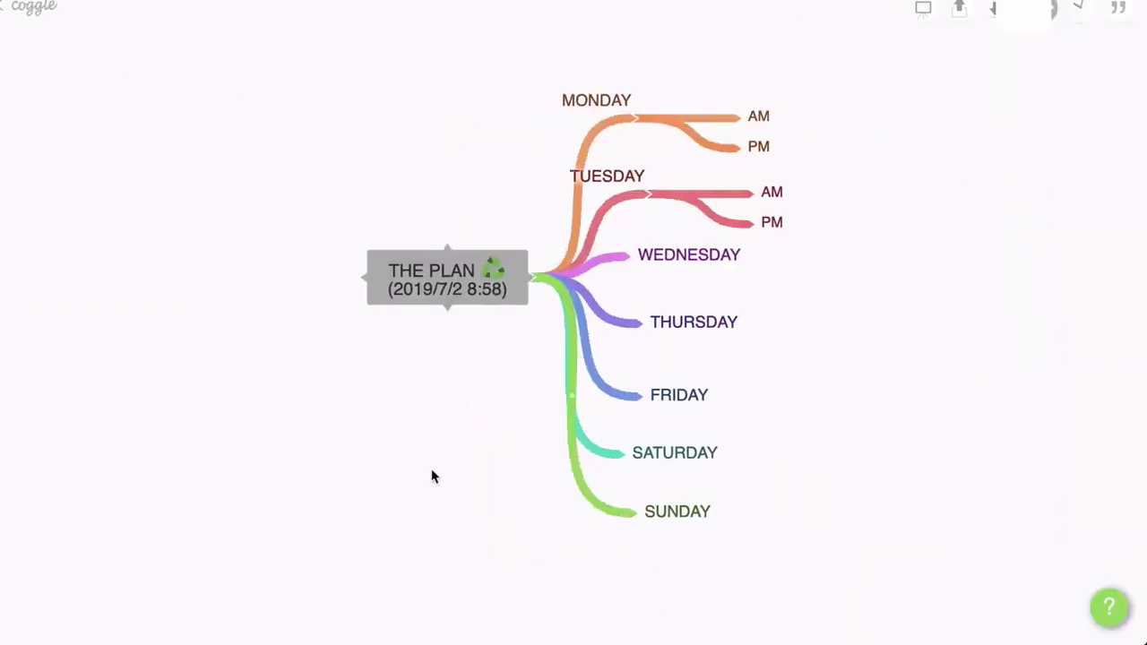
mouse_move(628, 515)
right_click(645, 518)
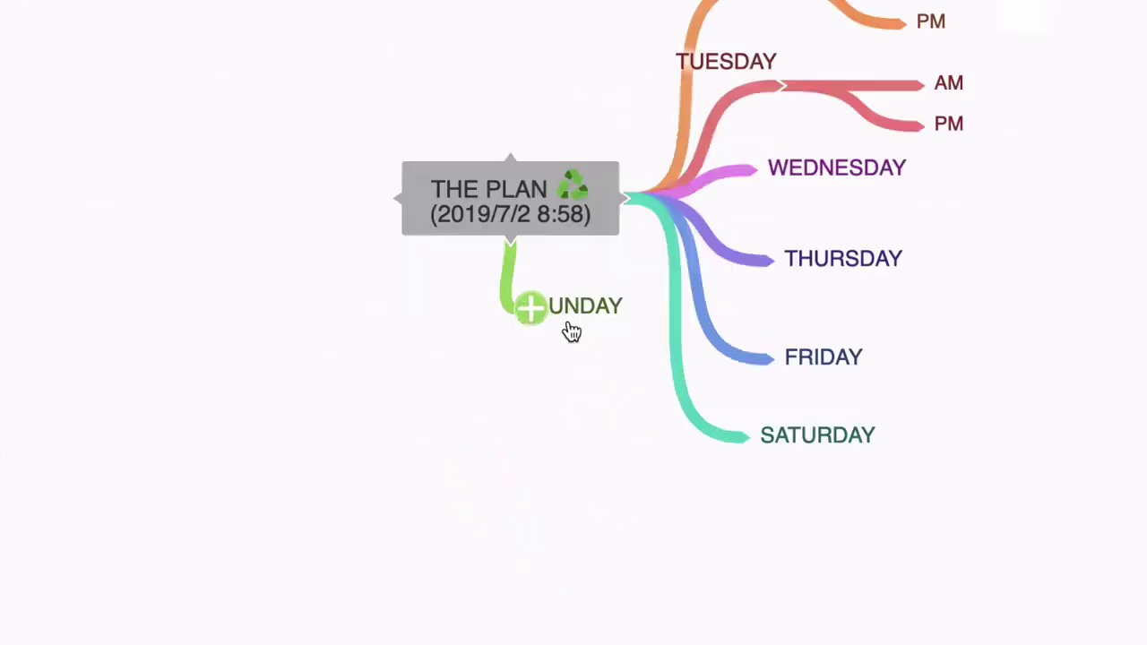
click(534, 313)
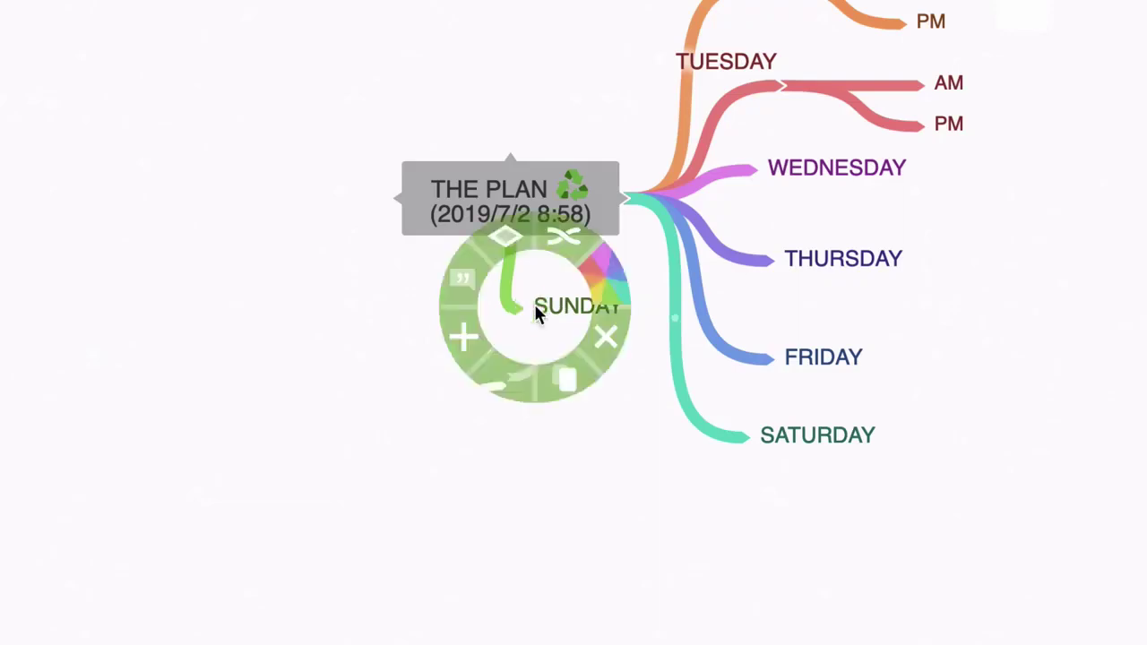
drag(473, 400, 349, 302)
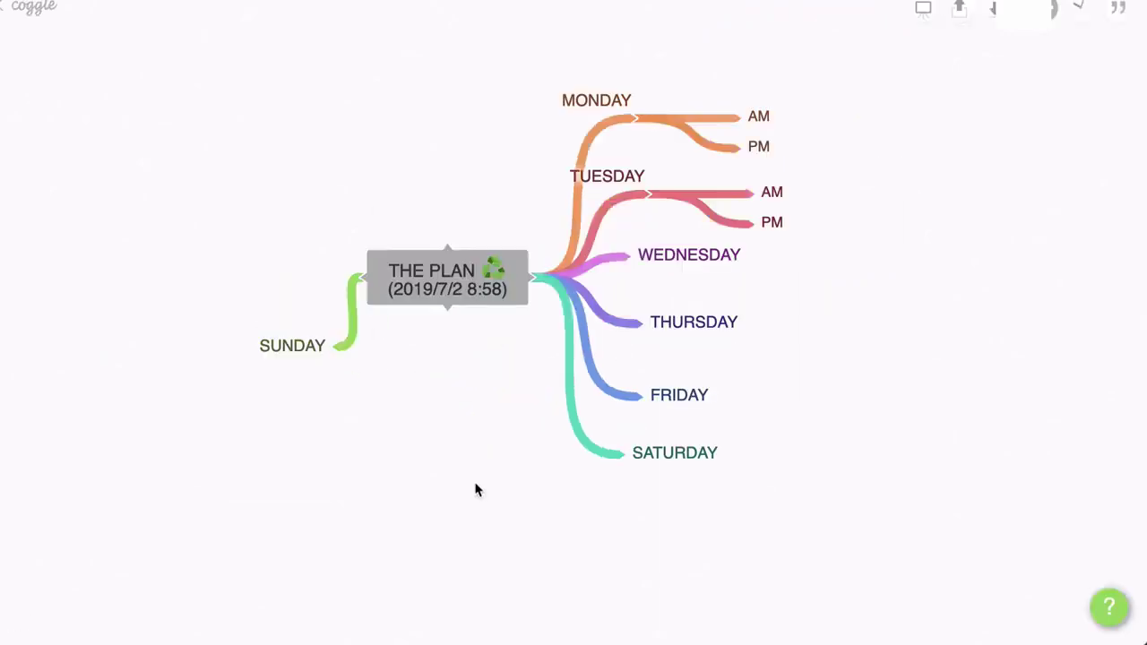